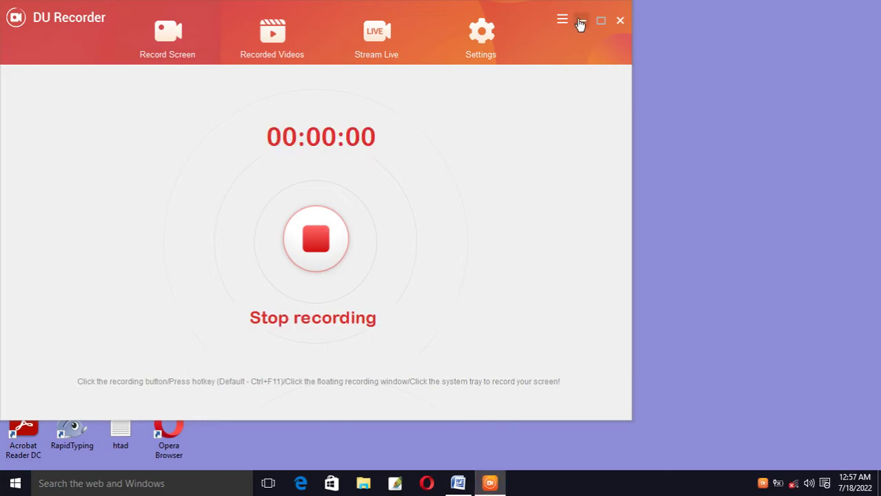
Step: Start the screen recording and bring the blank Word Document1 back on screen
click(581, 21)
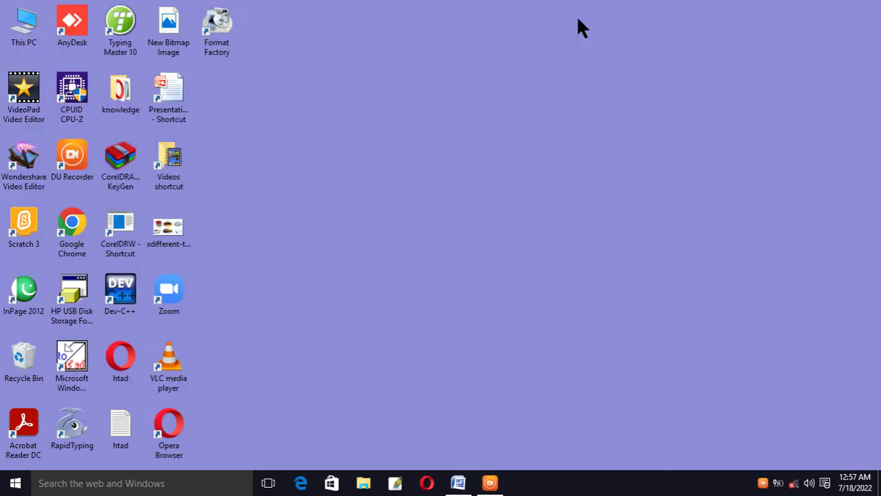
click(459, 483)
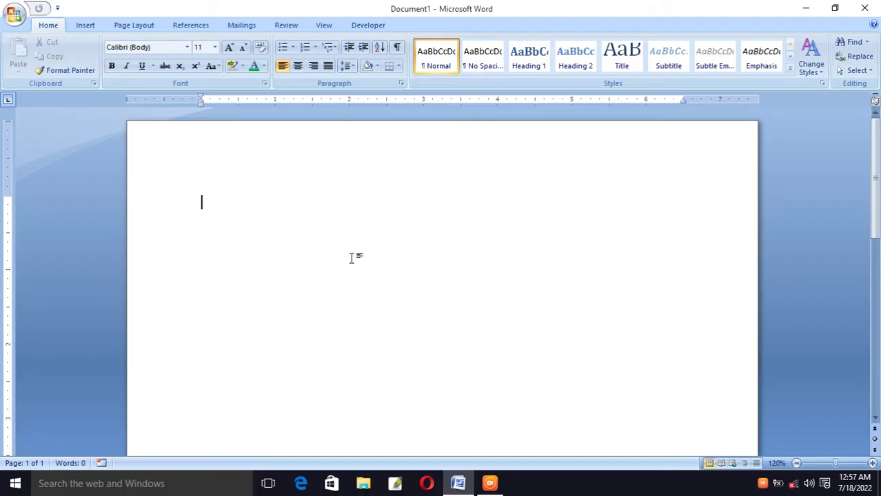
Step: Pick the Line shape from the Insert tab's Shapes gallery
click(85, 27)
click(126, 29)
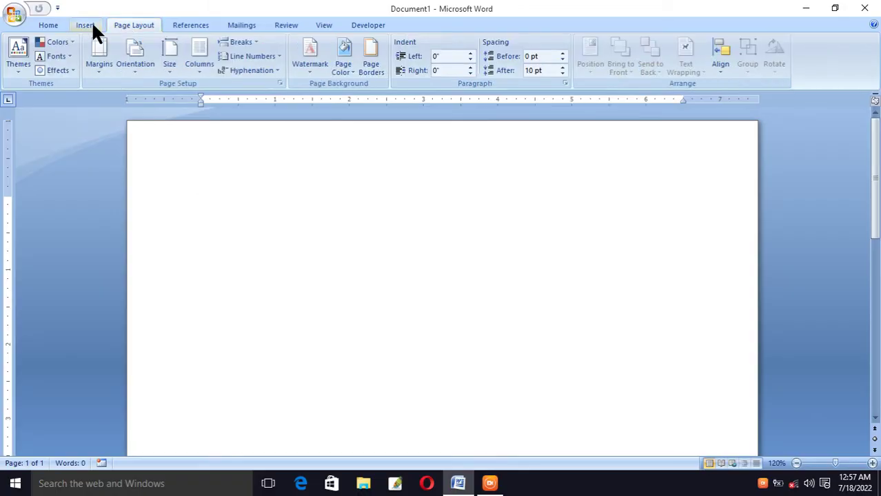
click(92, 24)
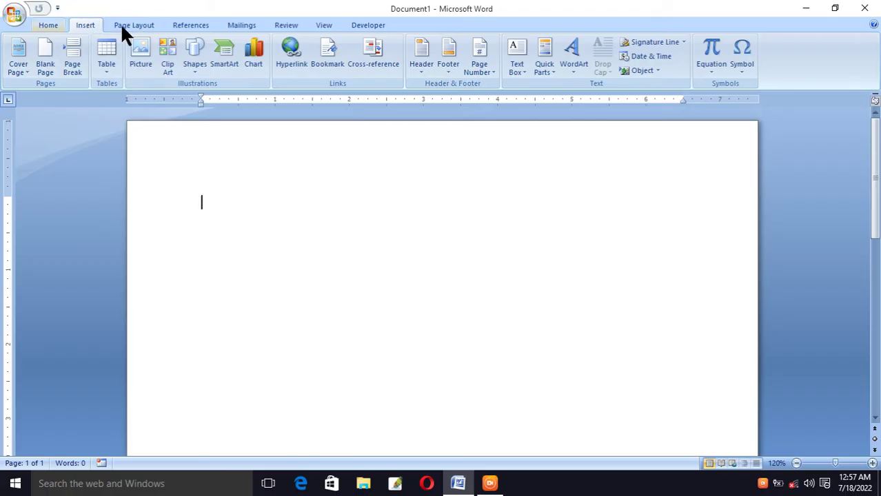
click(193, 70)
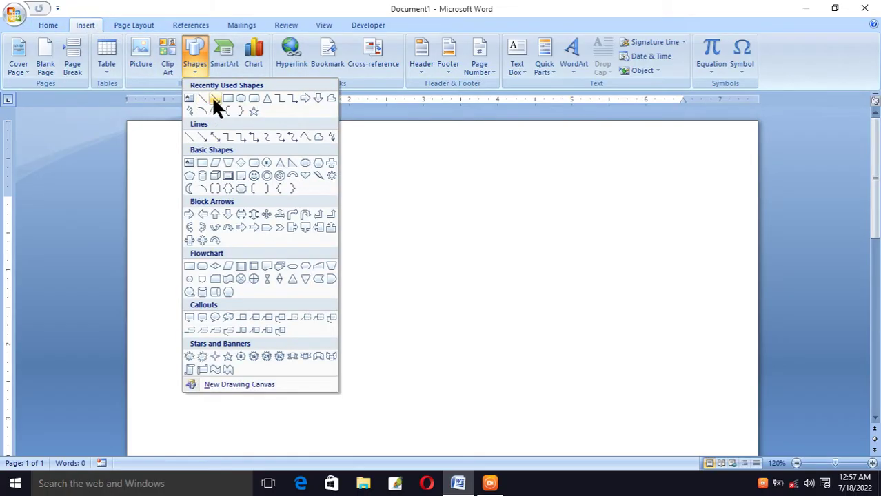
click(204, 97)
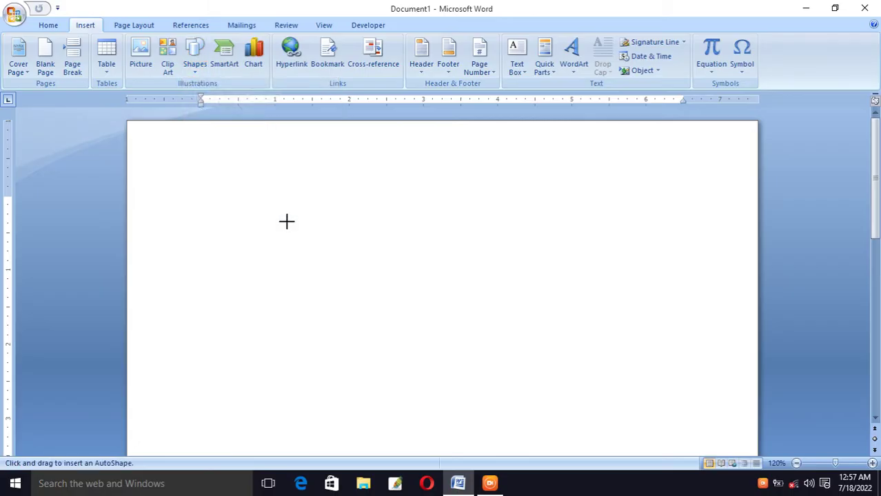
Step: Draw the base line, move it down the page and lengthen it to about 2.84 inches
mouse_move(288, 221)
mouse_down()
mouse_move(380, 227)
mouse_move(466, 290)
mouse_move(484, 236)
mouse_up()
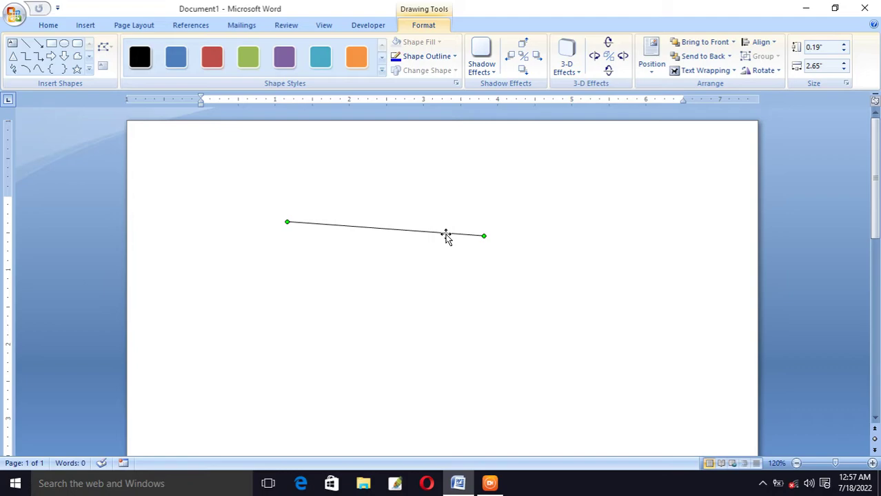
drag(466, 311, 508, 316)
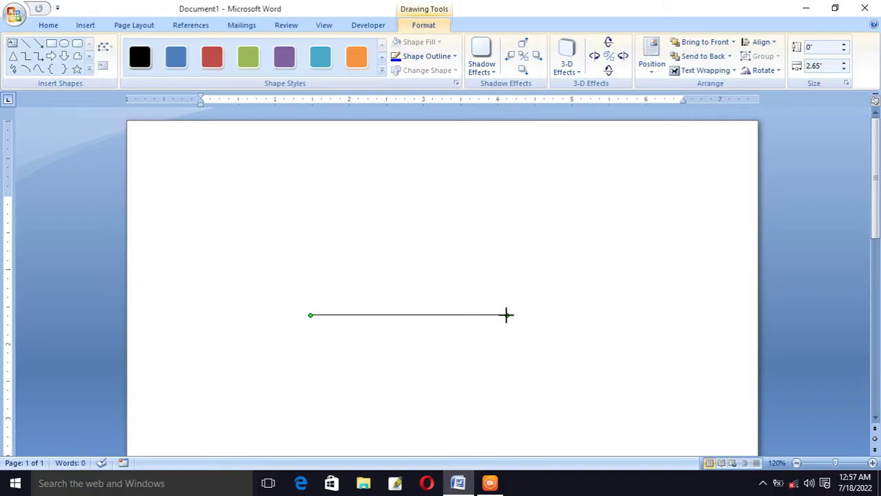
drag(506, 316, 464, 334)
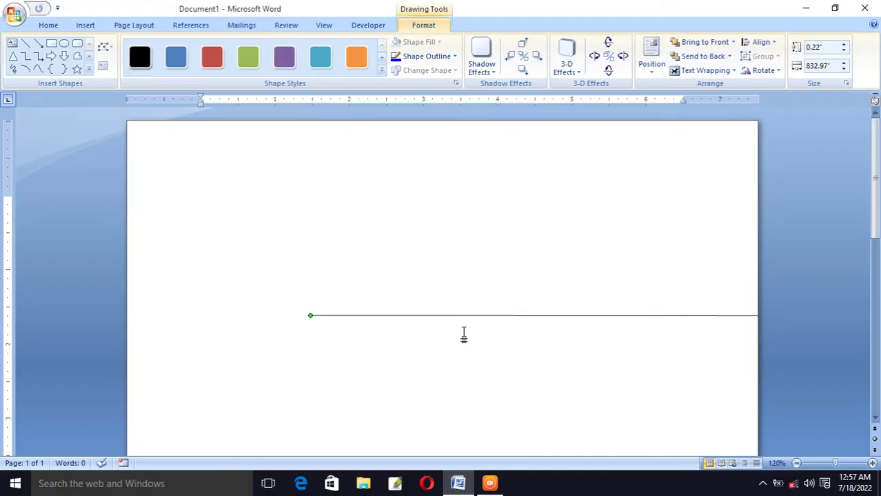
key(ctrl+z)
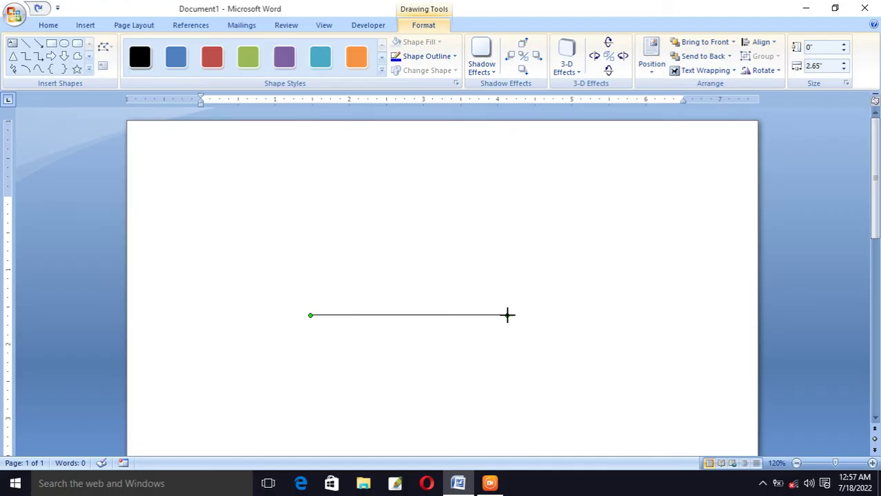
drag(508, 316, 521, 320)
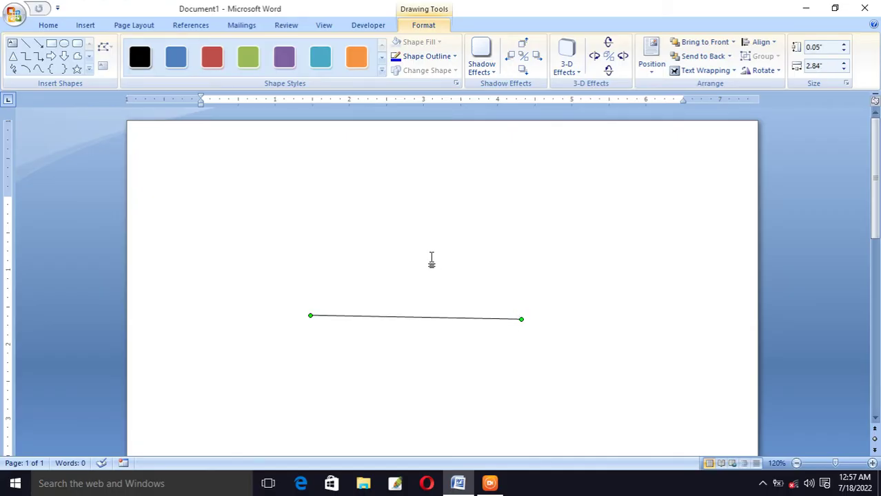
click(26, 44)
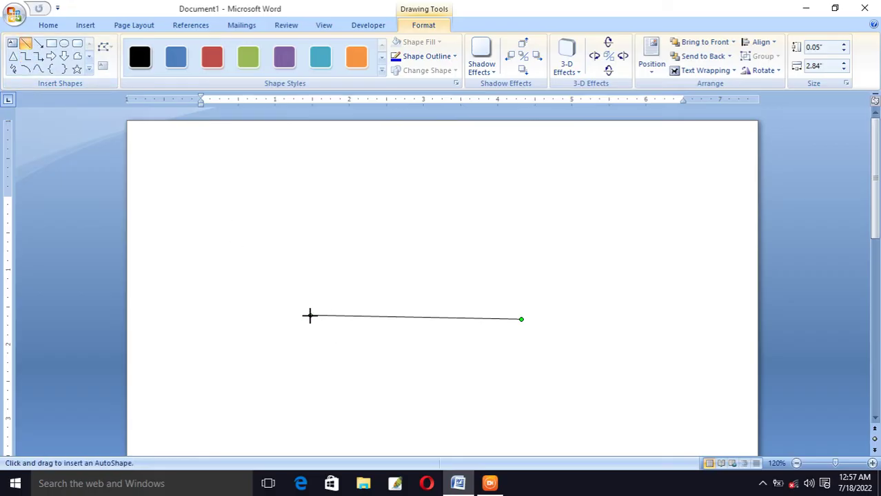
Step: Draw a line rising from the base line's left end and an arrow line further along the base
drag(309, 316, 486, 187)
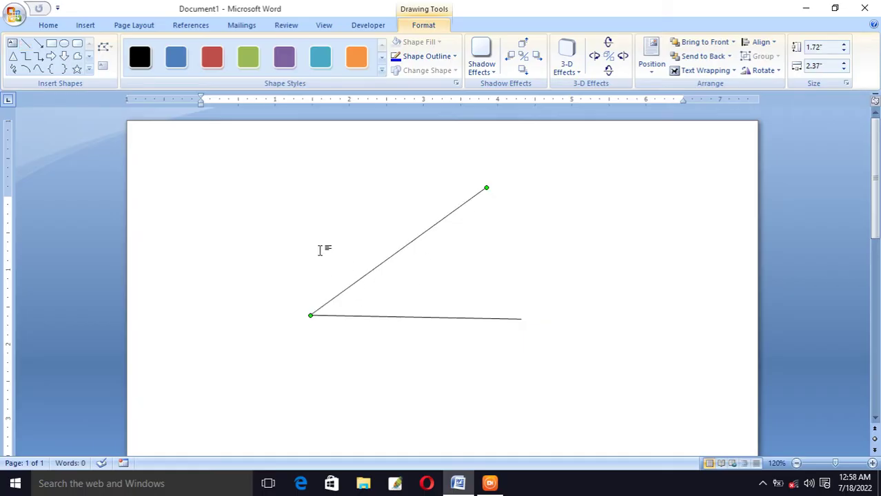
click(35, 41)
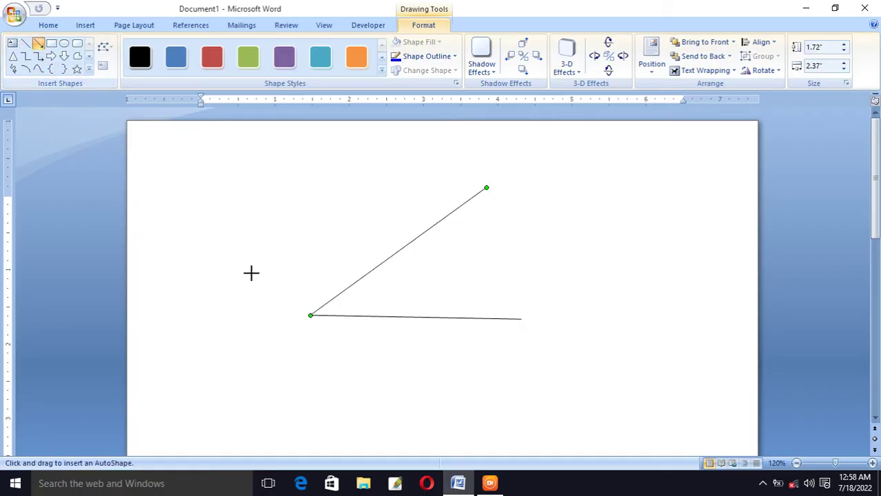
drag(309, 317, 531, 242)
drag(485, 258, 545, 257)
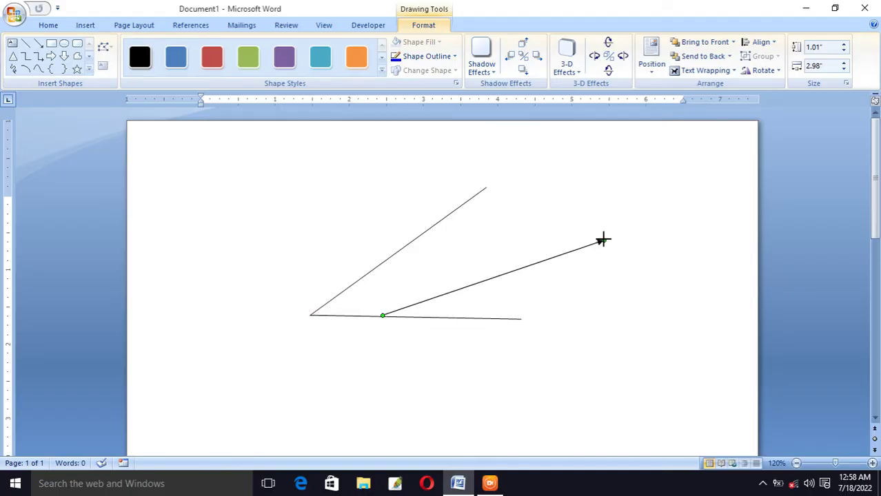
drag(603, 242, 560, 202)
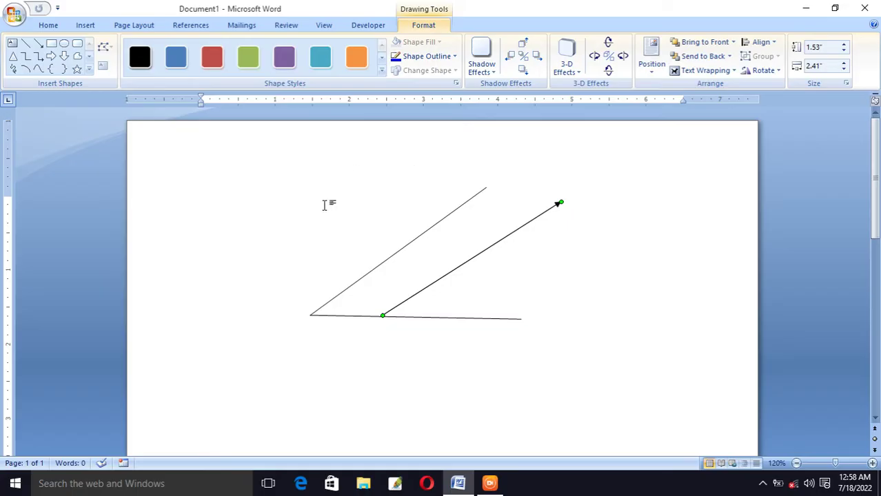
Step: Nudge the arrow line slightly down and left with the arrow keys
click(431, 286)
key(Down)
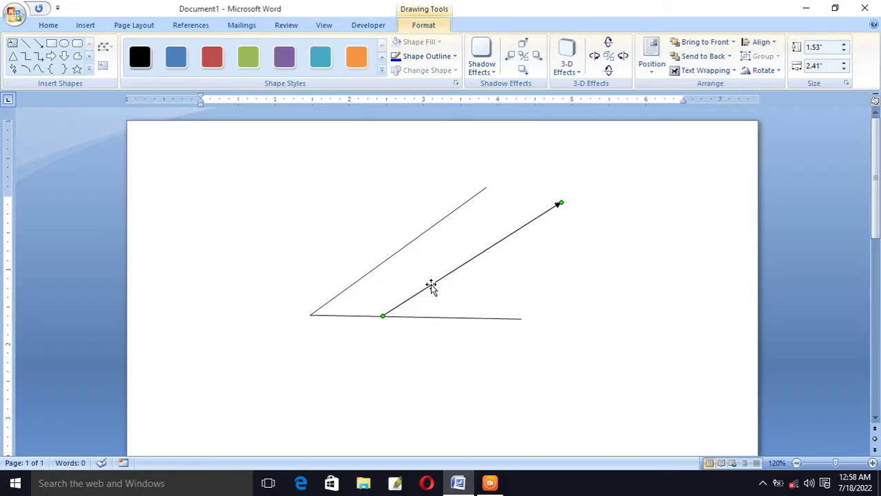
key(Left)
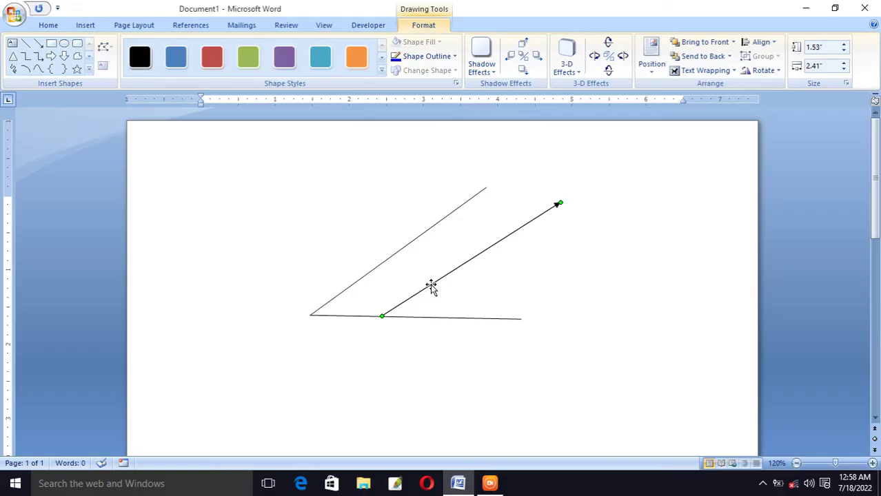
Step: Select the rising diagonal line and the arrow line in turn
click(410, 244)
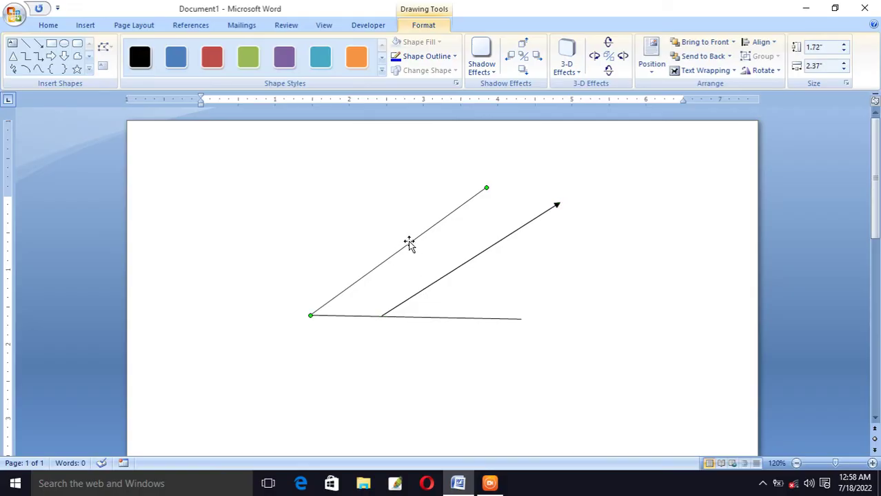
click(438, 278)
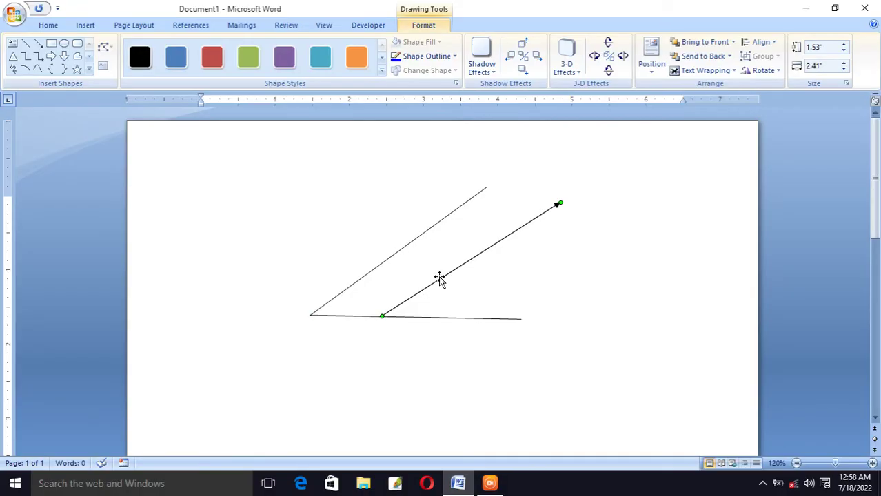
click(355, 313)
click(350, 288)
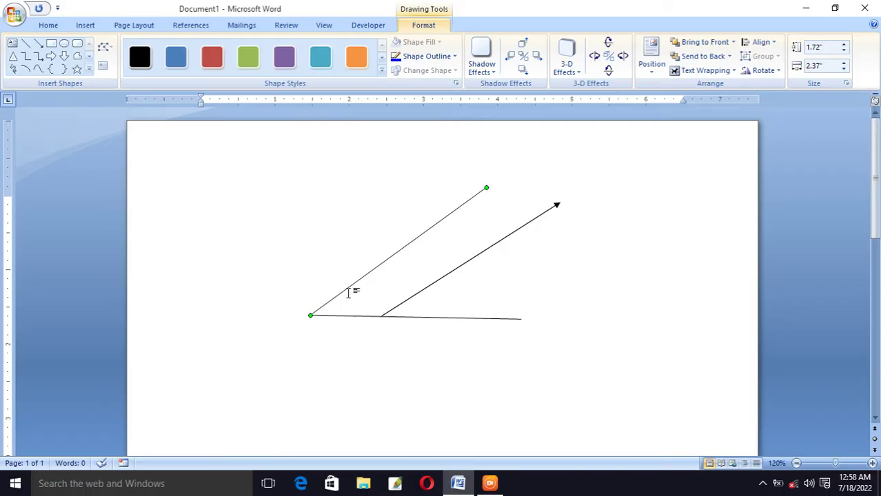
Step: Draw a small curve arc marking the angle where the rising and base lines meet
click(36, 68)
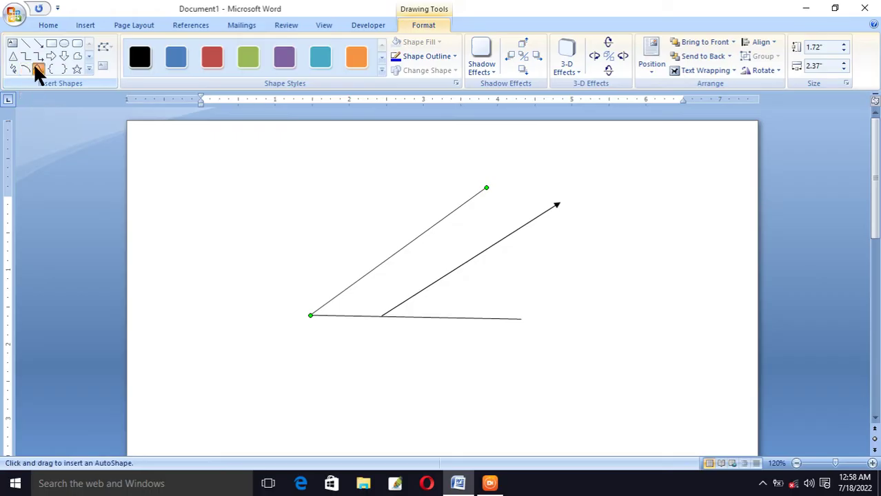
click(333, 316)
key(Escape)
click(321, 245)
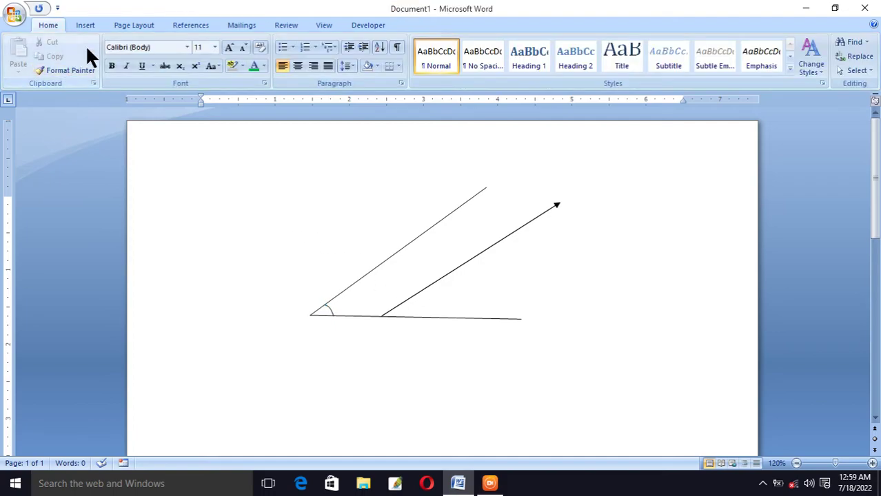
Step: Draw a small Arc shape marking the arrow's angle on the base line
click(83, 19)
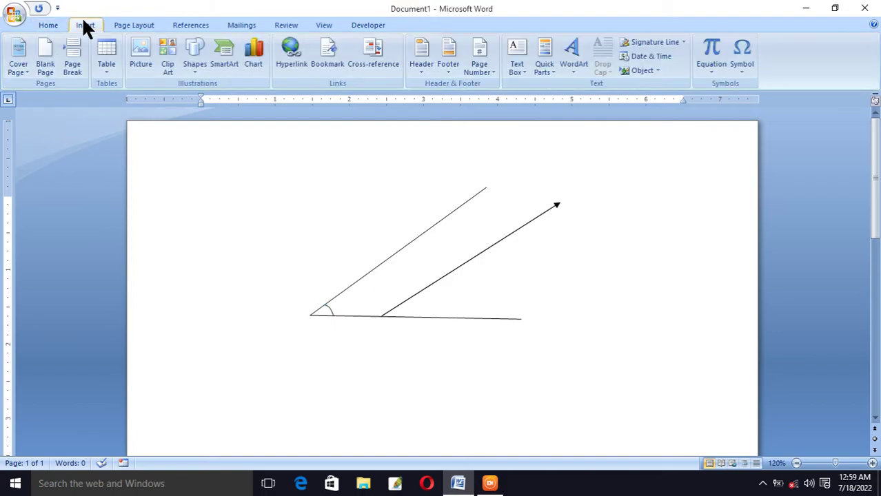
click(200, 62)
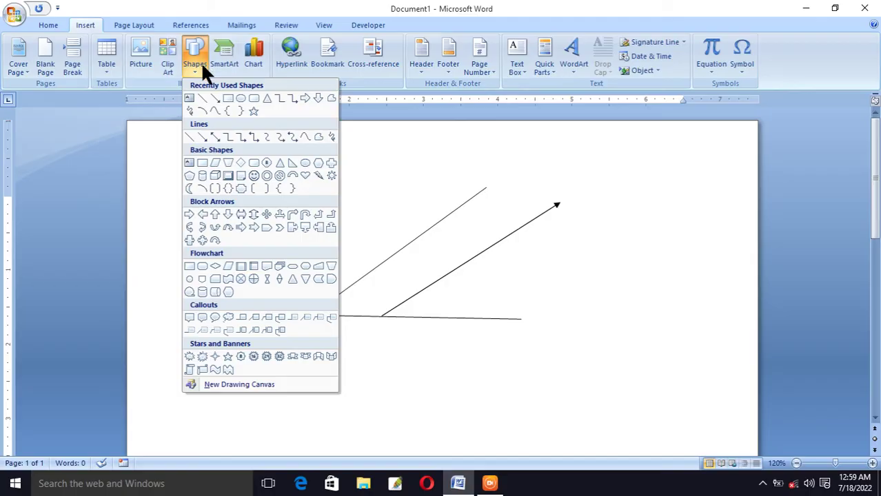
click(213, 101)
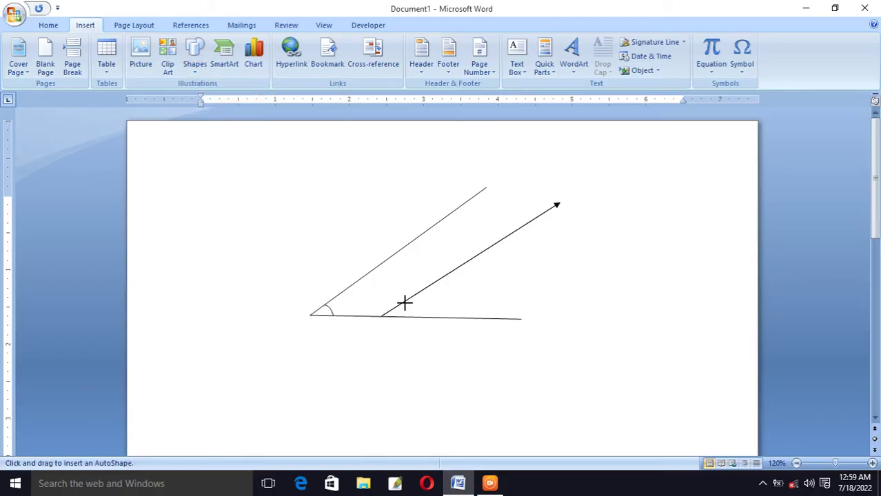
mouse_move(405, 301)
mouse_down()
mouse_move(423, 333)
mouse_move(405, 366)
mouse_move(412, 373)
mouse_up()
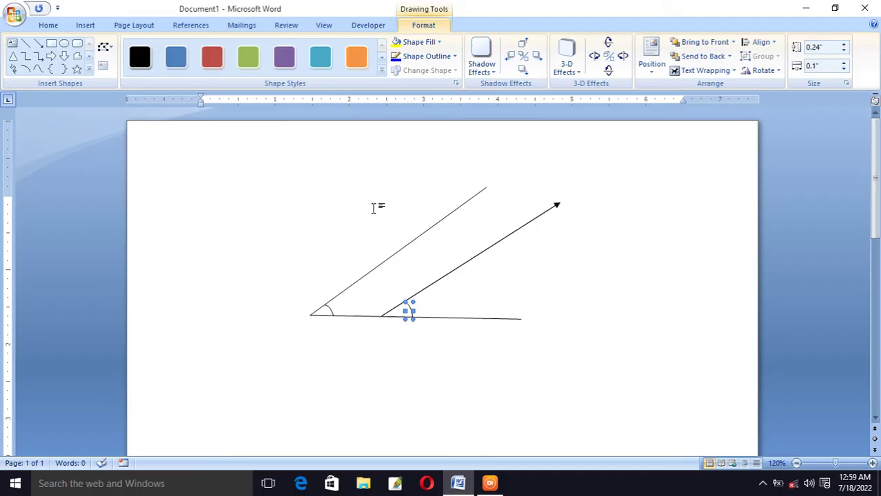
Step: Deselect the new arc and shift the arrow line down and right
click(339, 198)
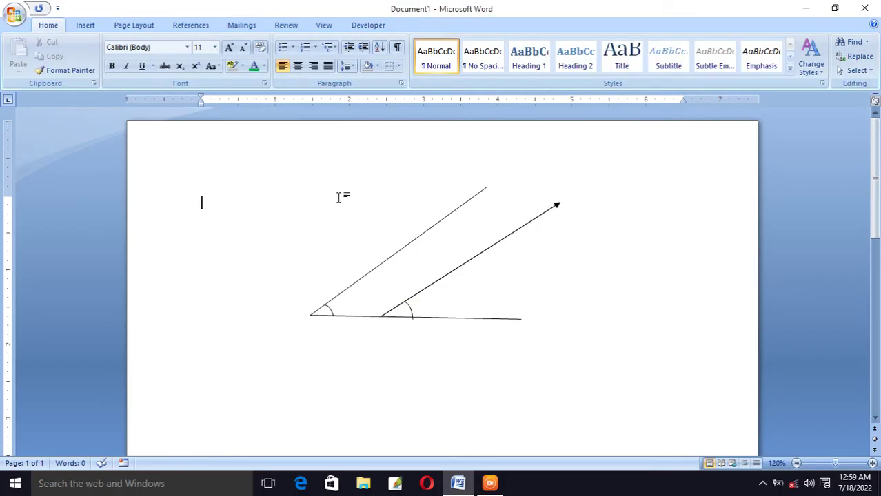
click(435, 281)
drag(436, 281, 460, 325)
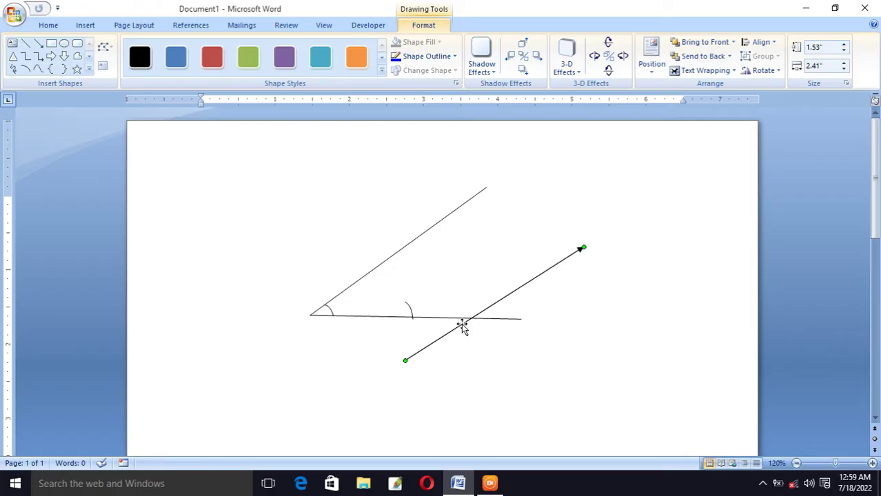
Step: Drag the arrow line back so its tail sits on the base line at the second arc
drag(462, 326, 442, 279)
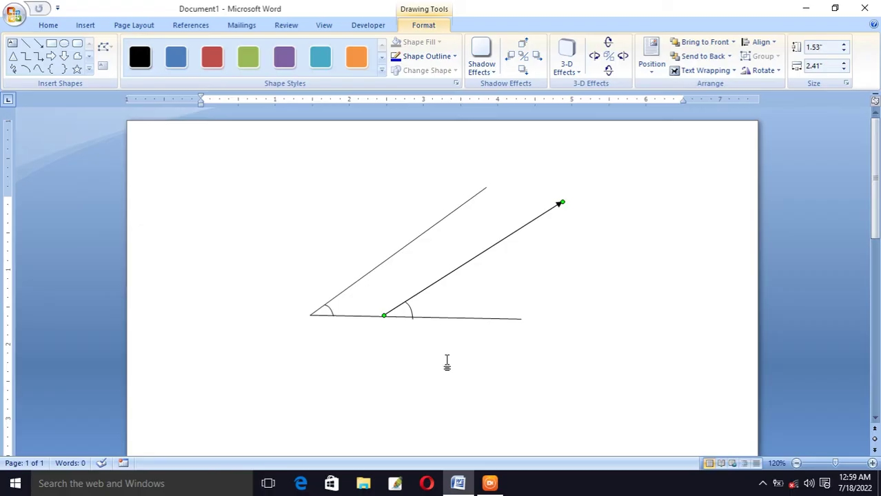
Step: Select both lines and both angle arcs and group them into one drawing
shift+click(346, 290)
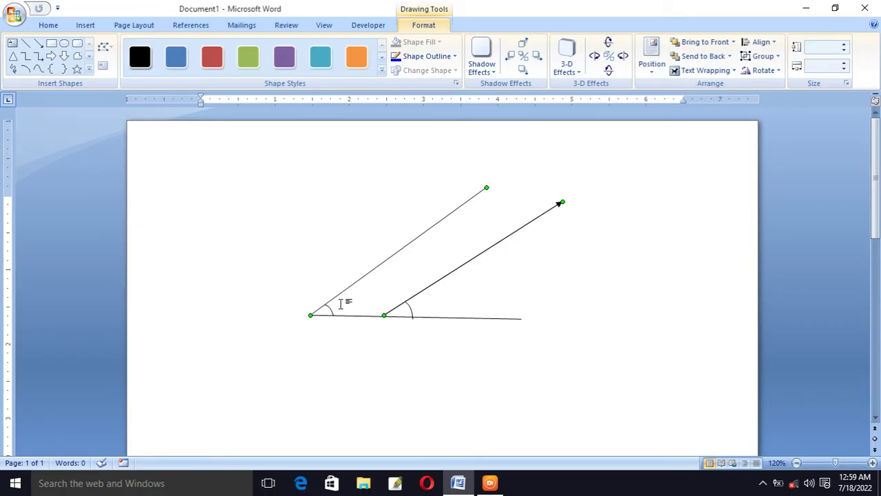
shift+click(329, 311)
shift+click(411, 310)
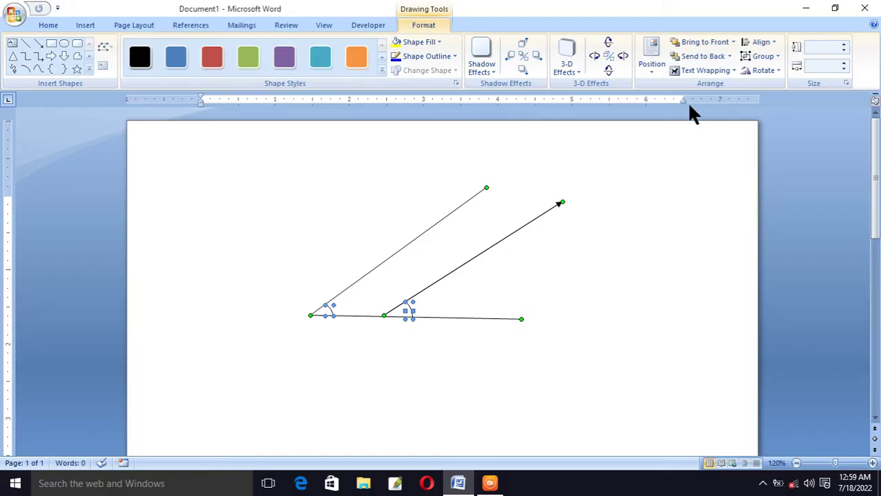
click(765, 55)
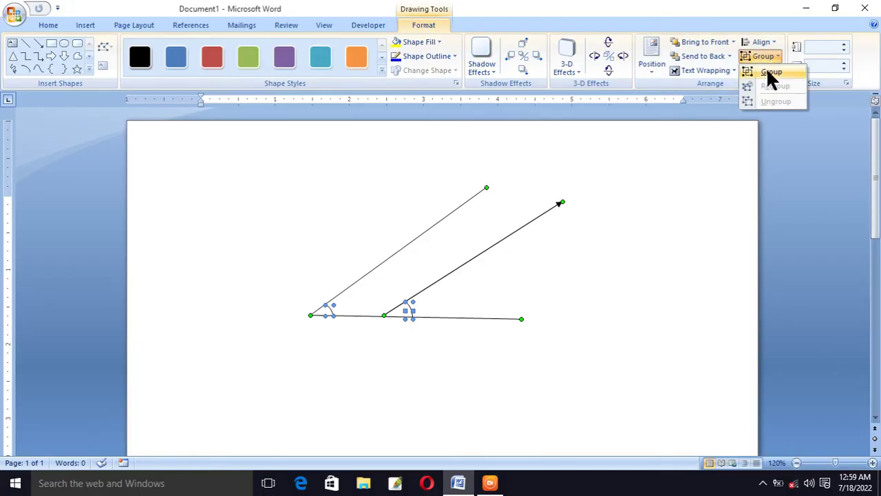
click(768, 71)
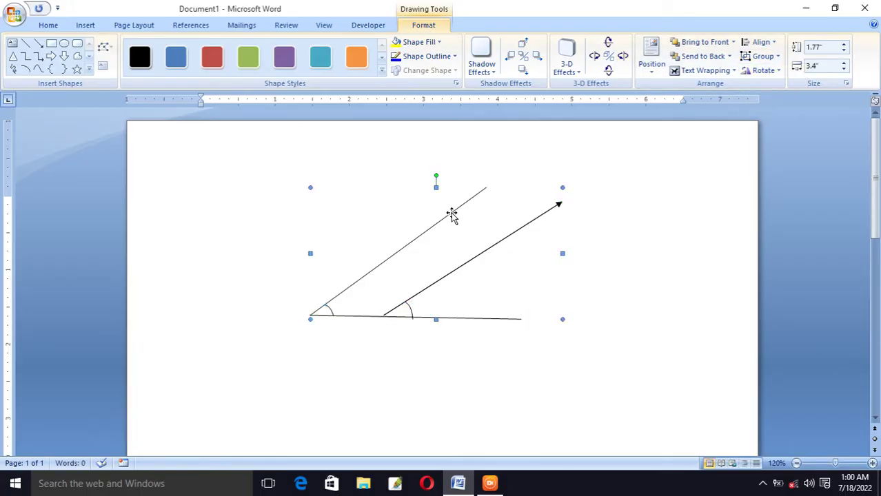
Step: Move the grouped drawing lower and slightly left on the page
mouse_move(451, 212)
mouse_down()
mouse_move(468, 308)
mouse_move(460, 292)
mouse_up()
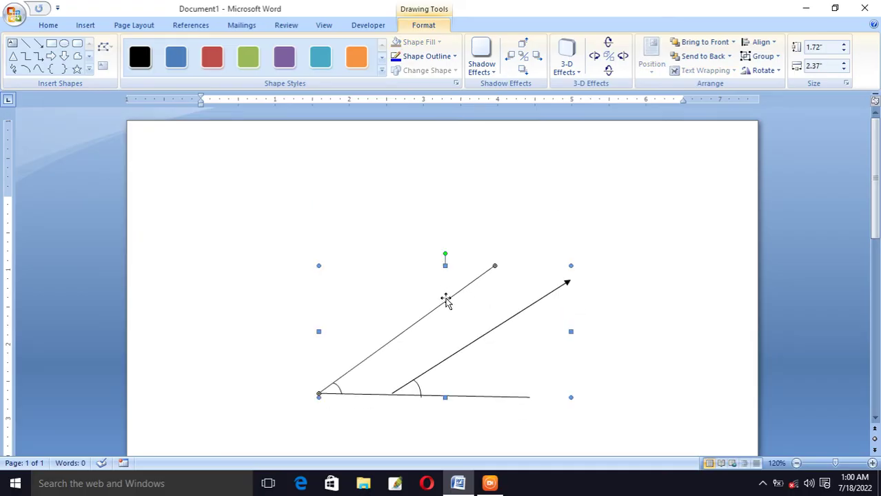
drag(446, 300, 423, 260)
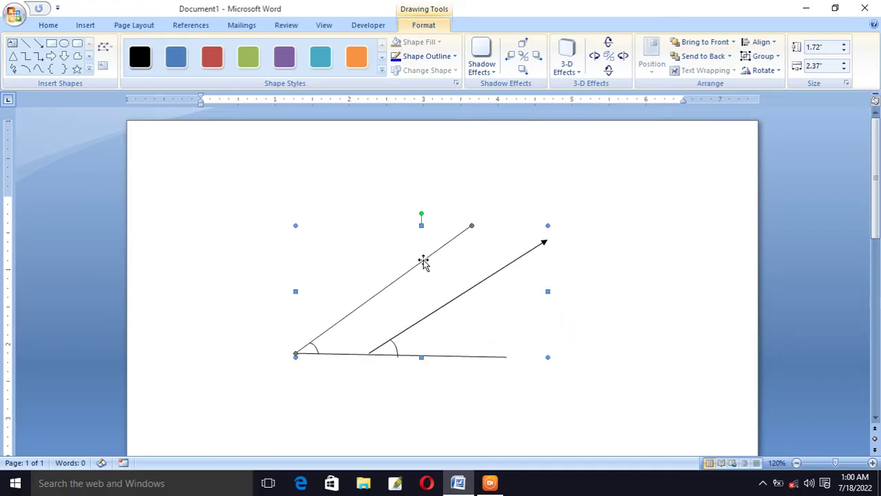
click(604, 353)
click(426, 318)
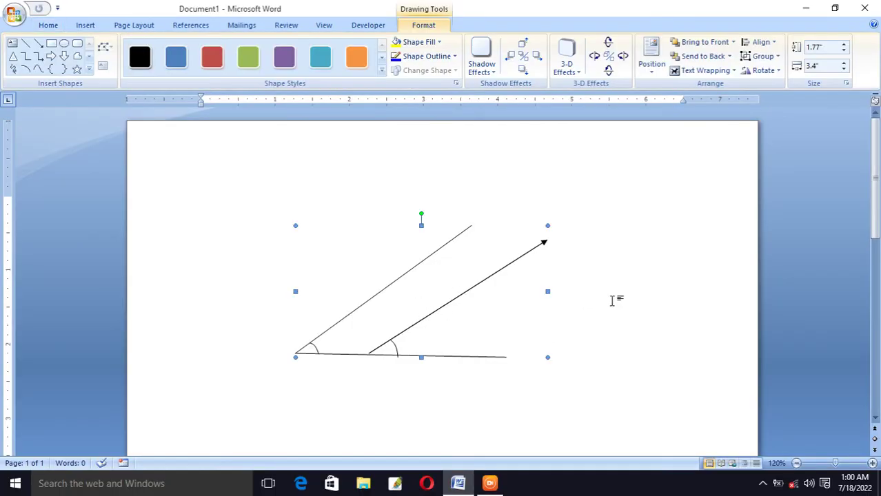
click(620, 304)
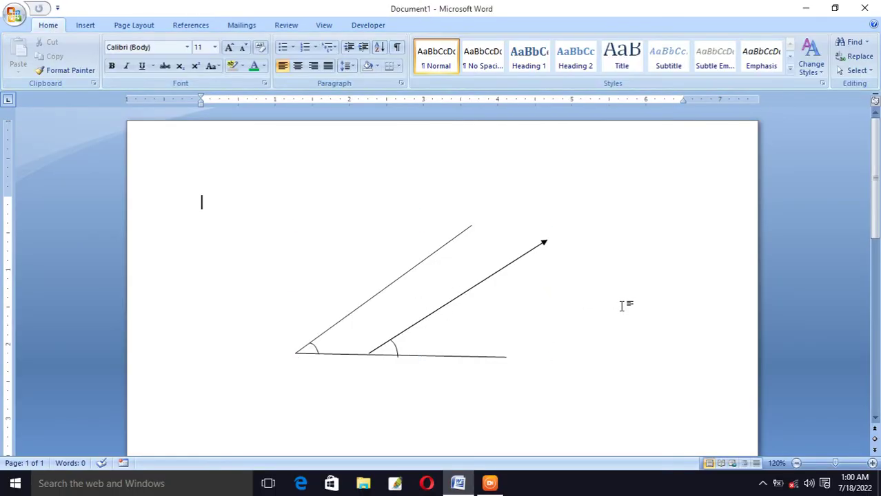
Step: Give every line and arc in the grouped drawing a 1½ pt outline weight
click(471, 292)
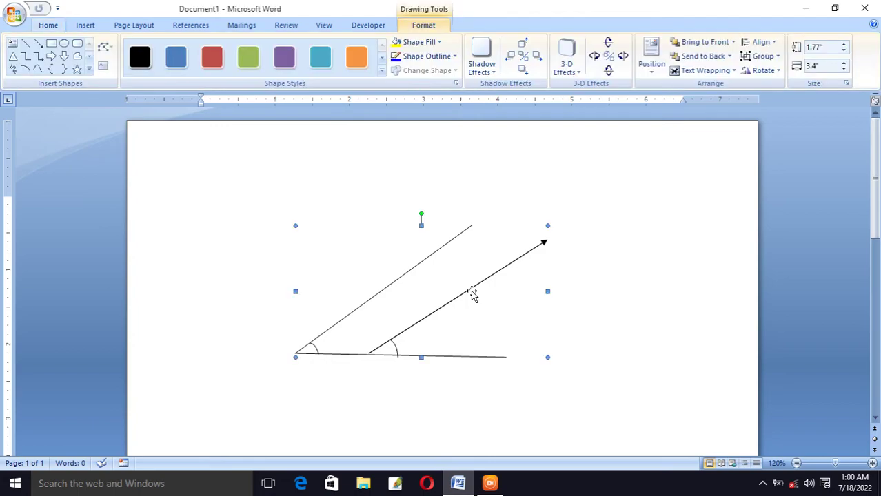
click(440, 58)
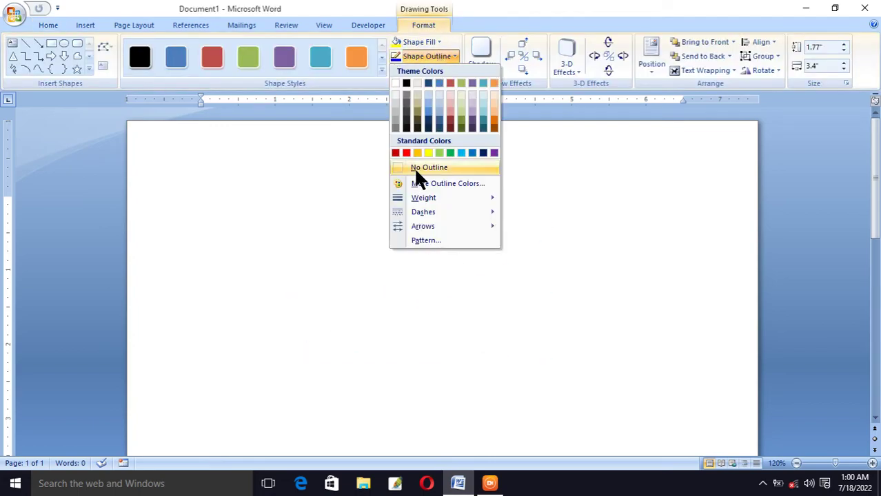
mouse_move(416, 200)
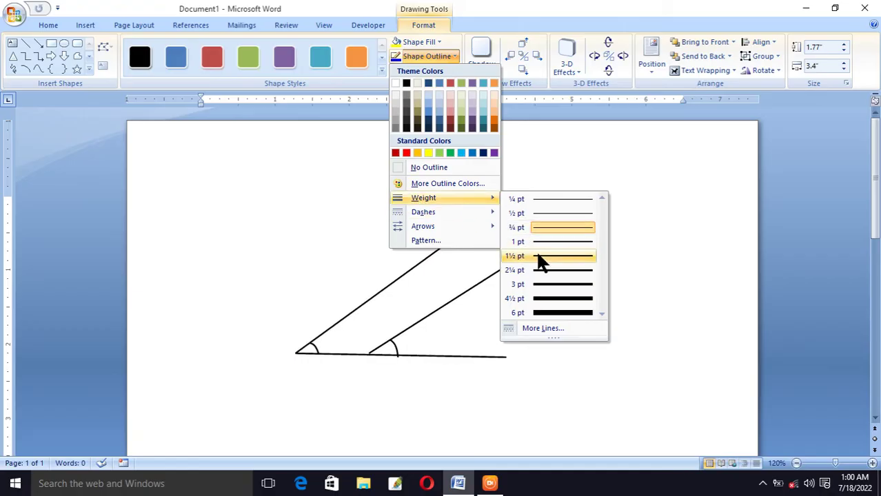
click(539, 255)
click(404, 209)
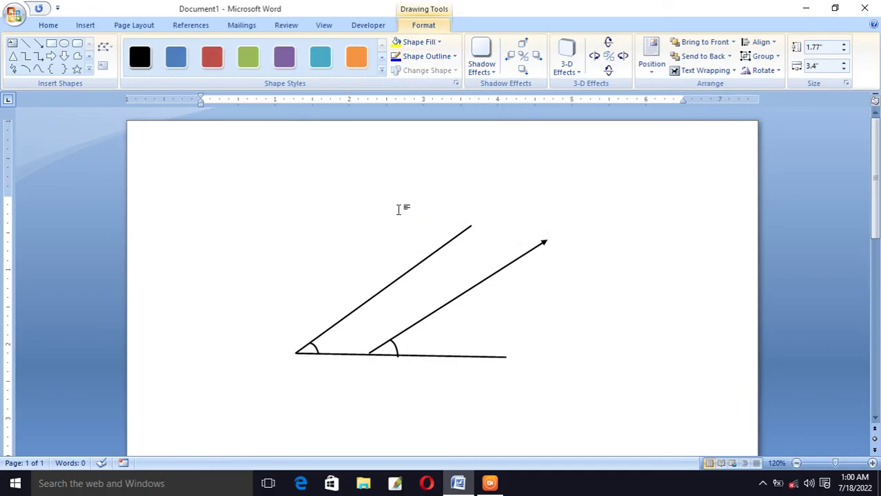
click(74, 23)
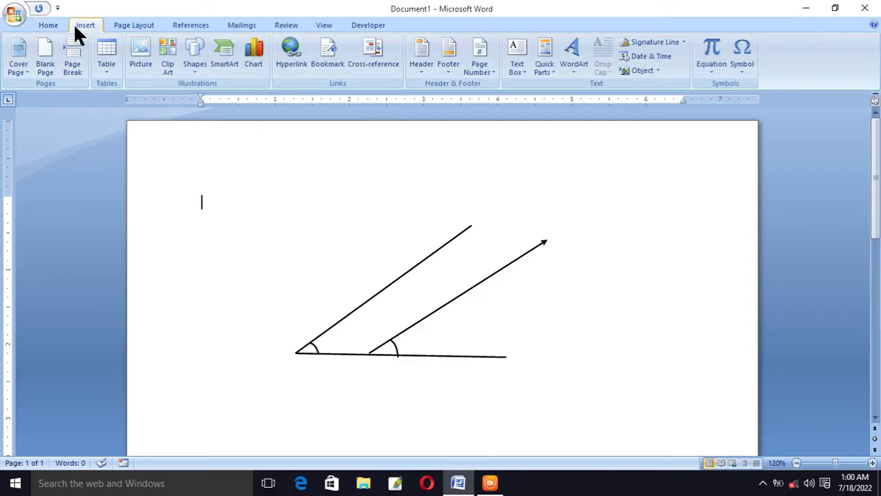
Step: Draw a small rectangle at the upper end of the rising line
click(201, 55)
click(473, 207)
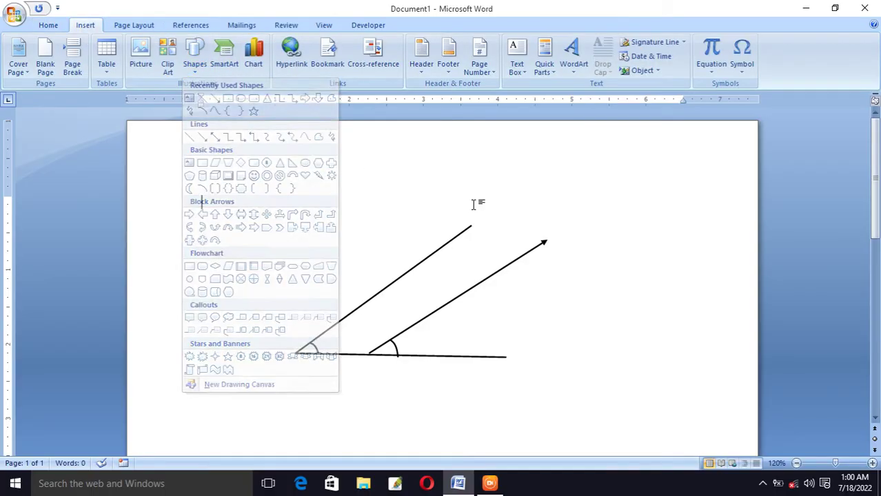
click(199, 59)
click(228, 98)
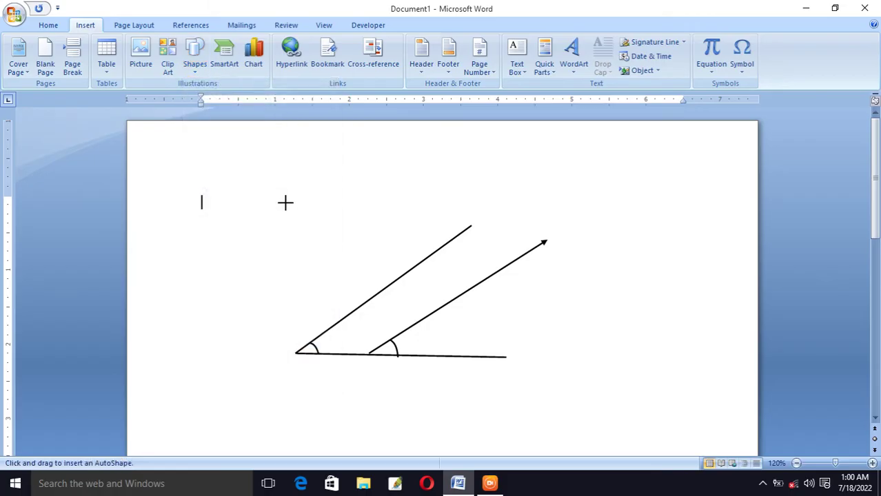
mouse_move(268, 214)
mouse_down()
mouse_move(296, 235)
mouse_move(510, 204)
mouse_move(496, 205)
mouse_up()
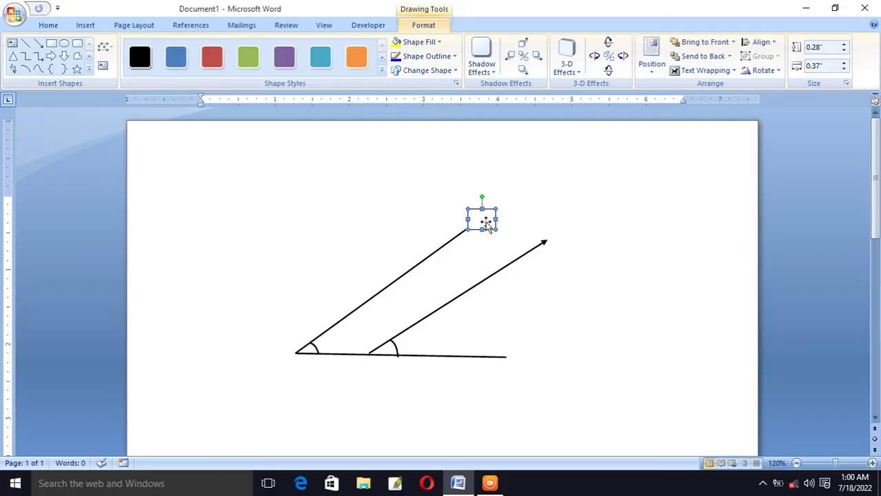
Step: Turn the rectangle into a text box with No Fill and No Outline
right_click(484, 223)
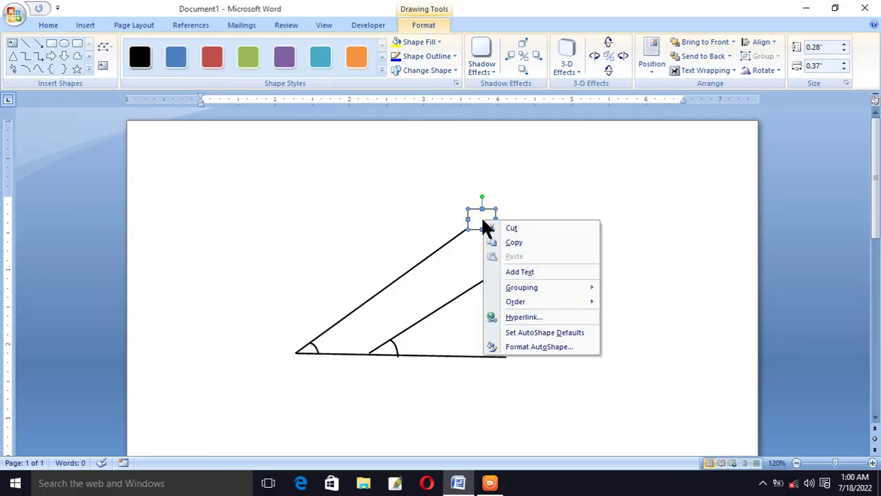
click(527, 273)
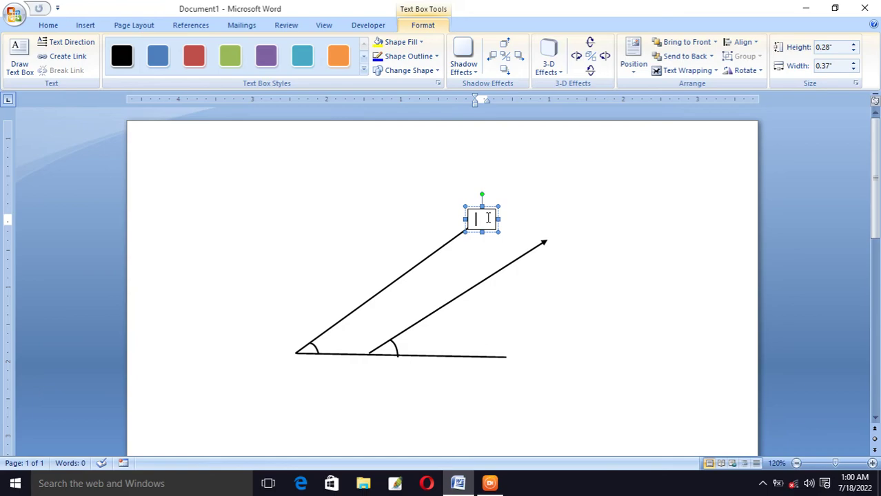
click(411, 42)
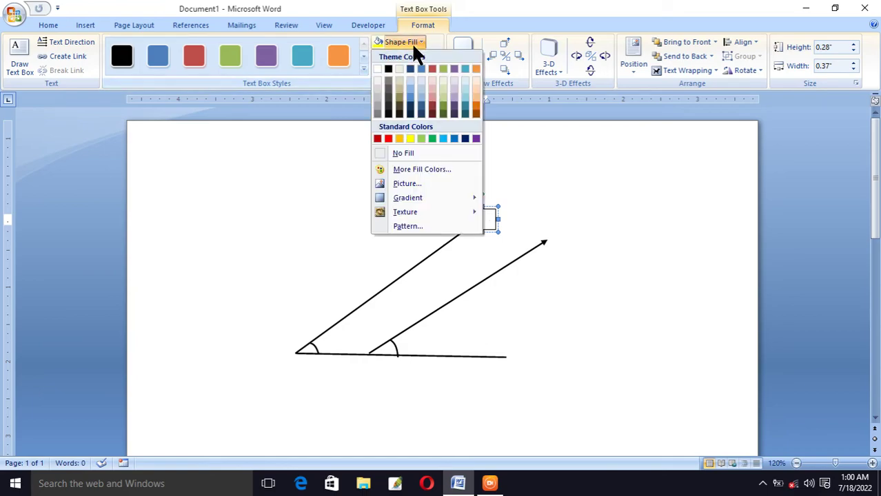
click(401, 153)
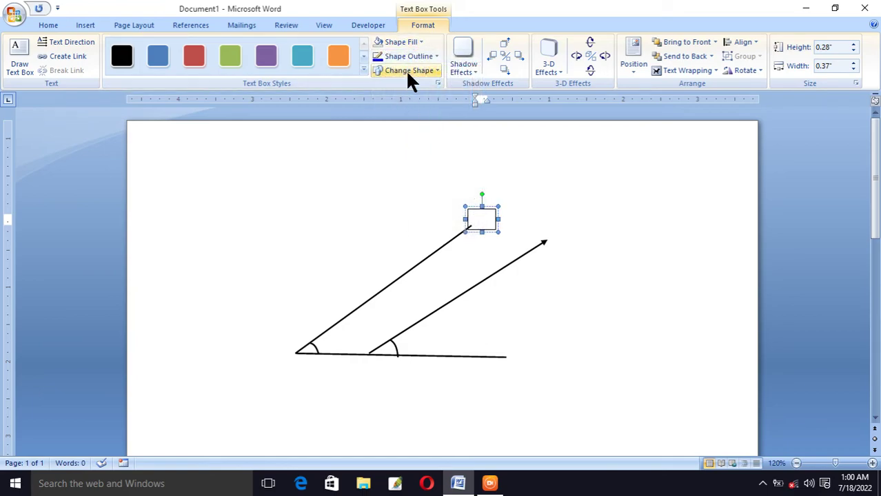
click(409, 58)
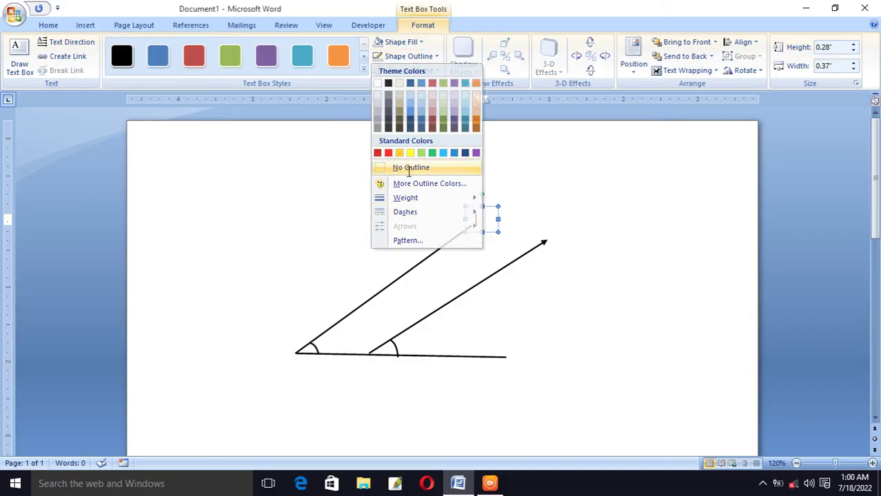
click(408, 171)
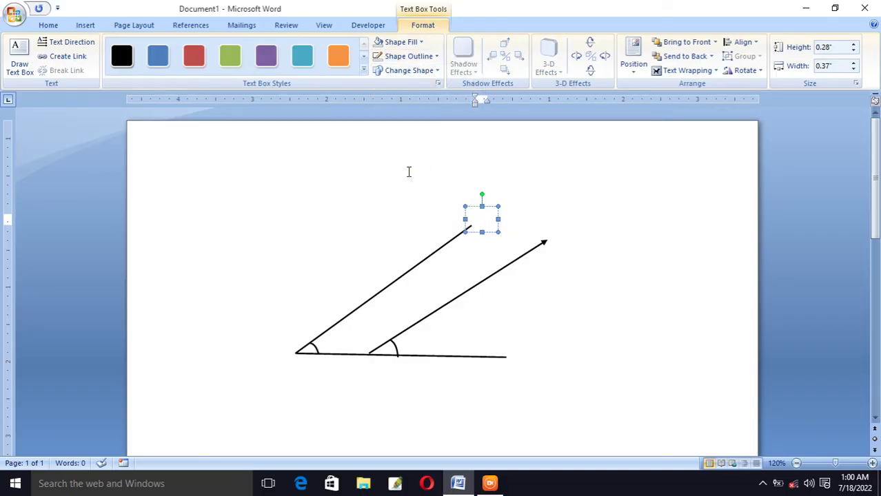
Step: Type A in the box and place a copy at the vertex relabelled B
text(A)
drag(471, 215, 278, 349)
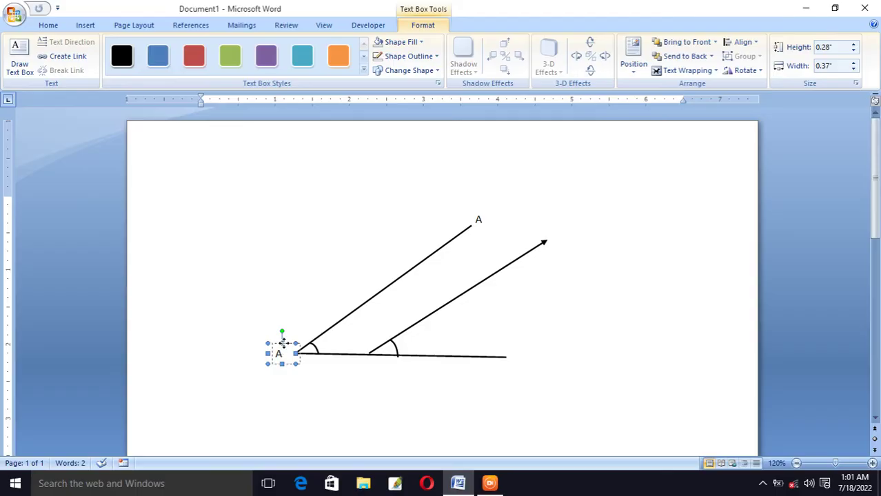
drag(283, 350, 293, 347)
click(293, 349)
key(BackSpace)
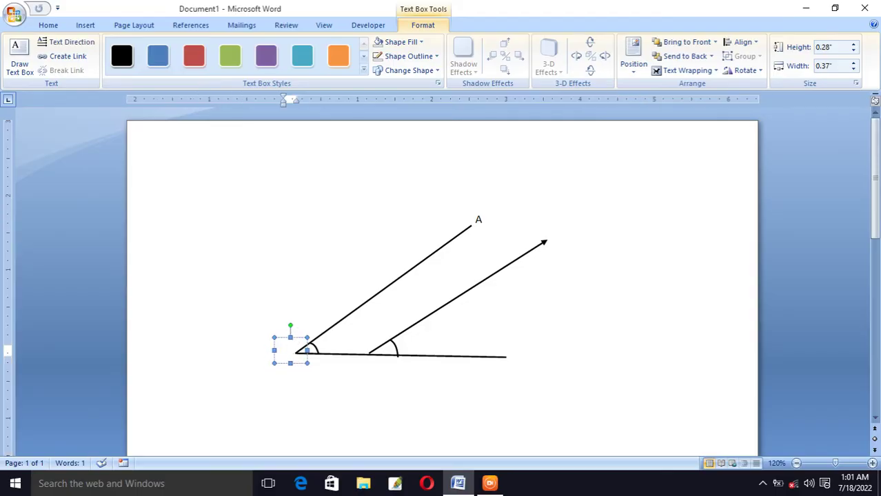
text(B)
Step: Undo the accidental move of the angle drawing and reselect the B label alone
click(294, 362)
click(291, 351)
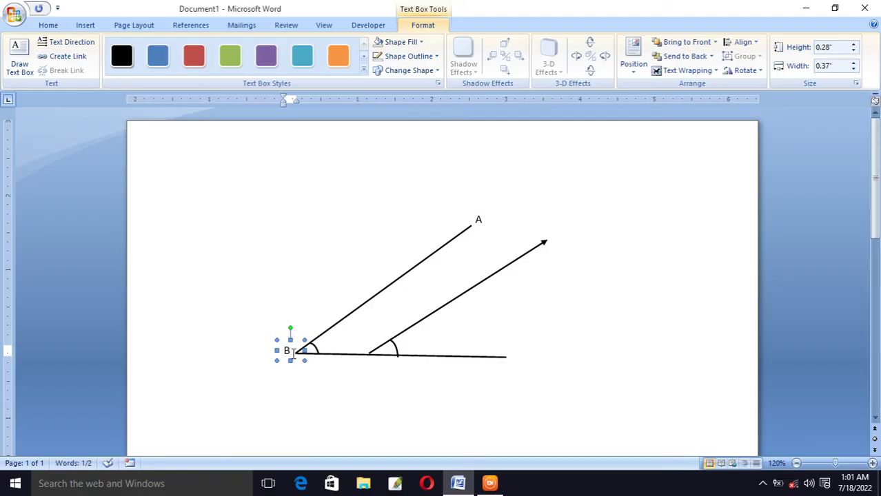
shift+click(301, 363)
mouse_move(301, 363)
mouse_down()
mouse_move(419, 360)
mouse_move(346, 358)
mouse_up()
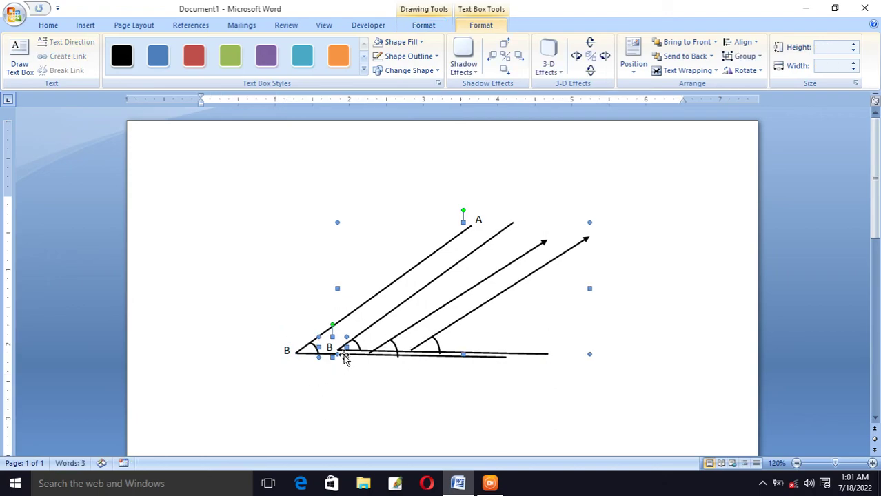
key(ctrl+z)
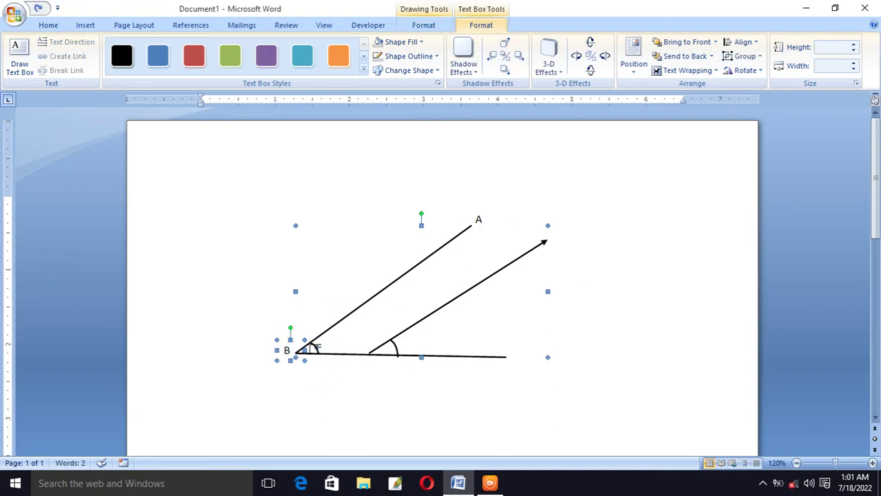
click(268, 309)
double_click(288, 351)
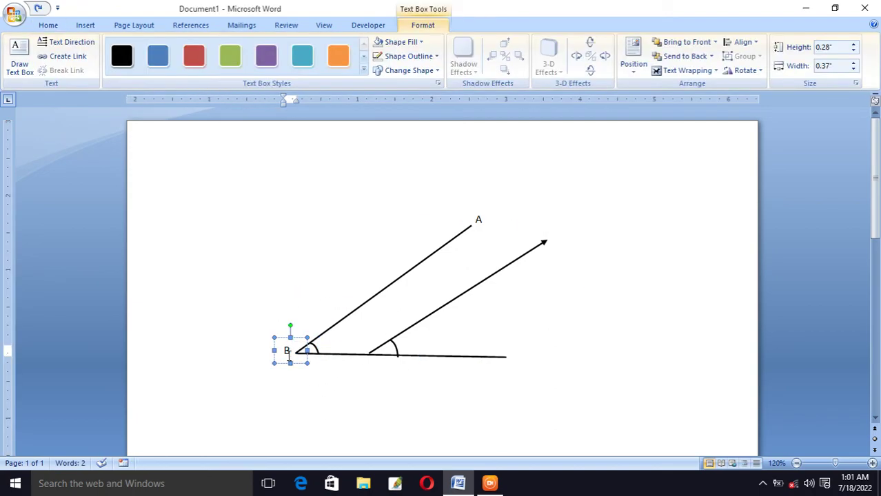
Step: Copy the B label beside both angle arcs, the bottom line's end and the arrow tip
drag(286, 346, 418, 336)
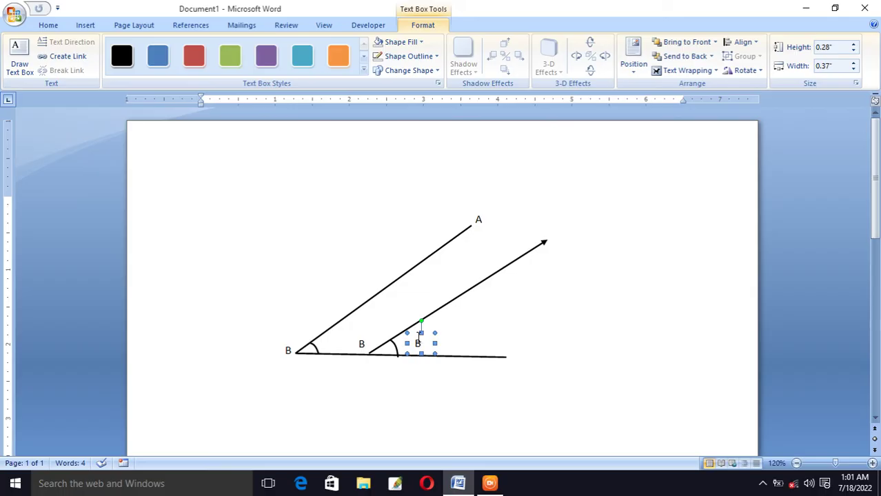
drag(418, 337, 332, 331)
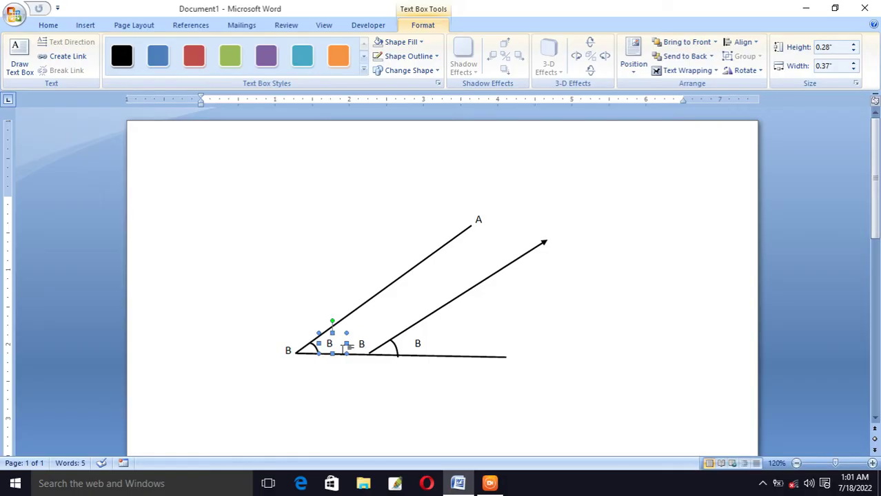
drag(349, 355, 540, 357)
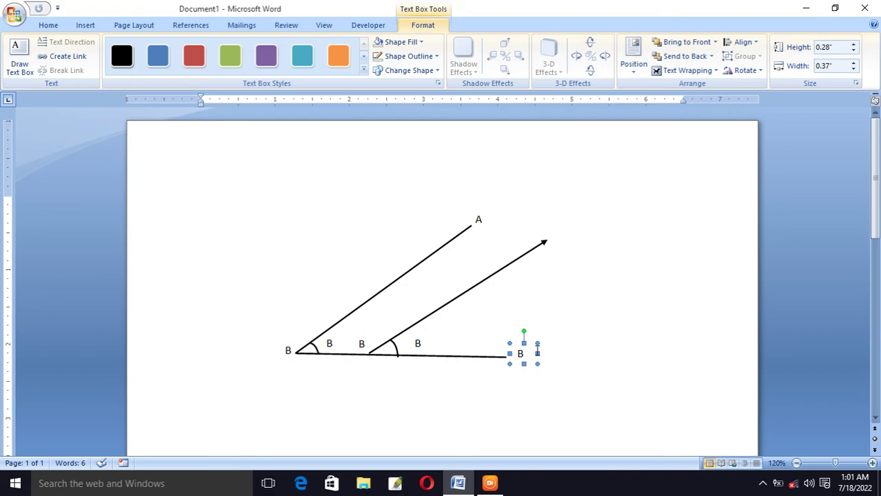
click(530, 350)
drag(523, 352, 557, 230)
click(528, 353)
Step: Relabel the copied boxes C at the base end, D at the arrow tip, and O
key(BackSpace)
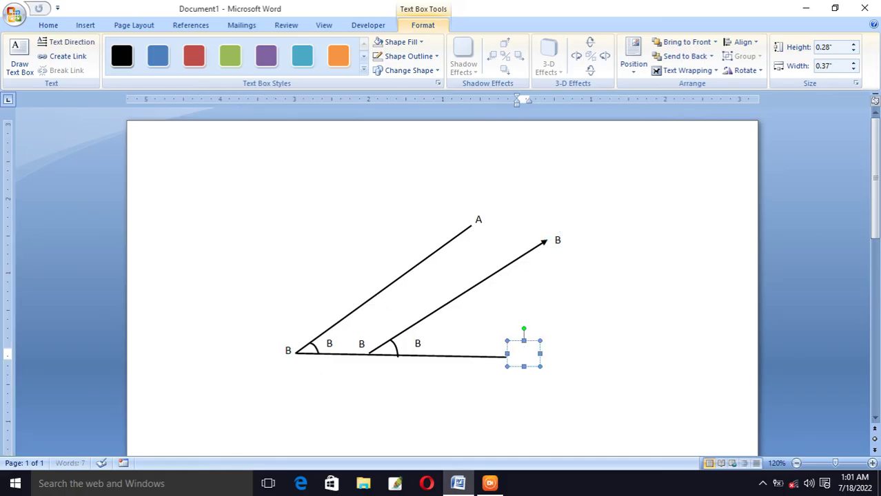
text(C)
click(564, 240)
key(BackSpace)
text(D)
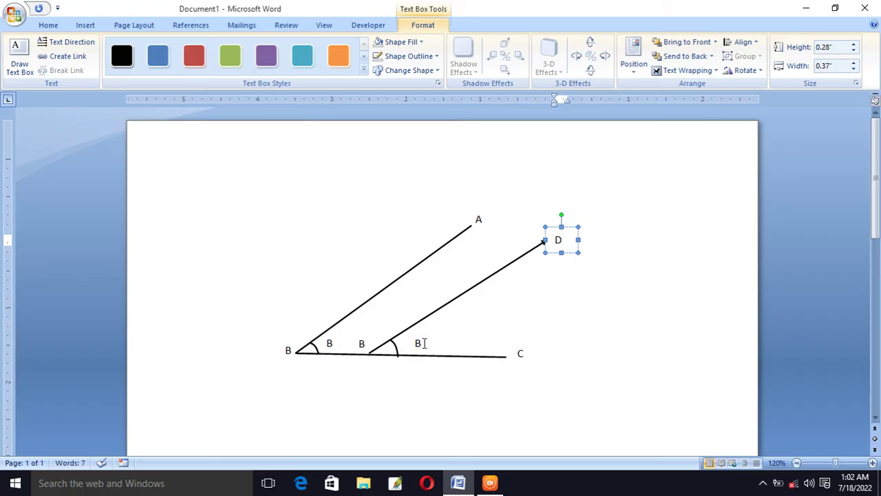
click(367, 344)
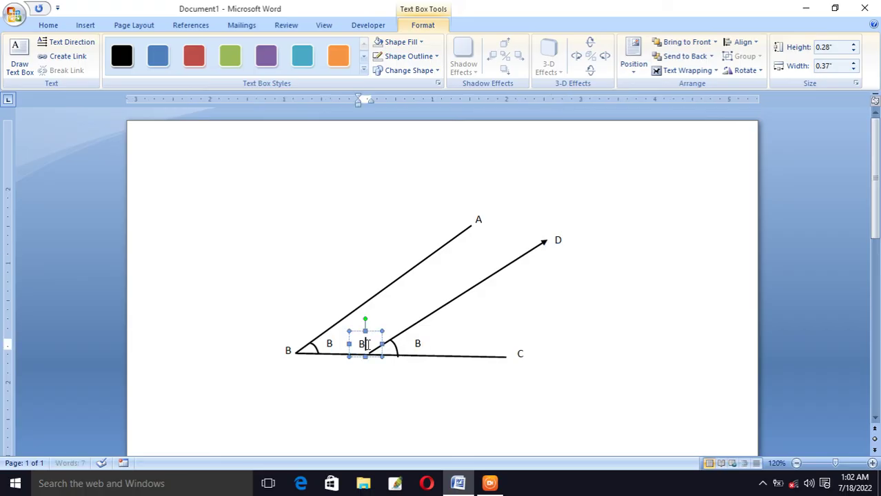
key(BackSpace)
text(O)
Step: Label the left arc 65 with a superscript 0 degree mark and the right arc 65
click(336, 344)
key(BackSpace)
text(6)
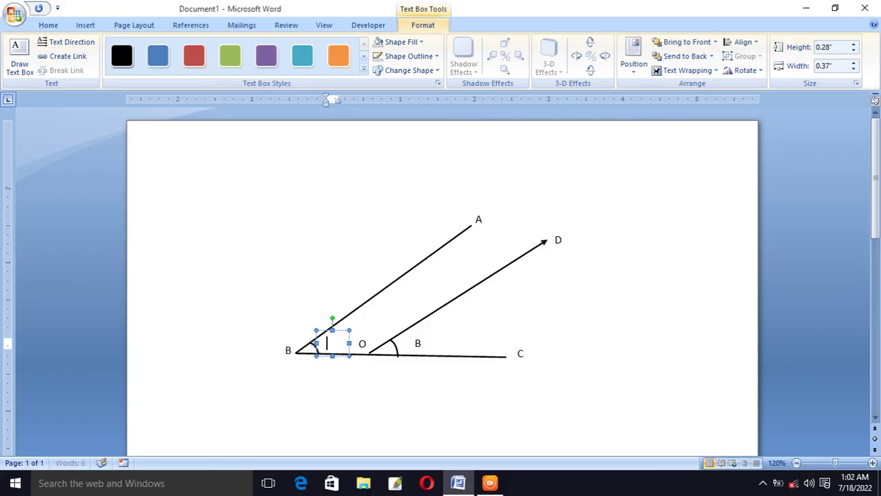
text(5)
click(350, 343)
click(351, 344)
key(ctrl+shift+equal)
text(0)
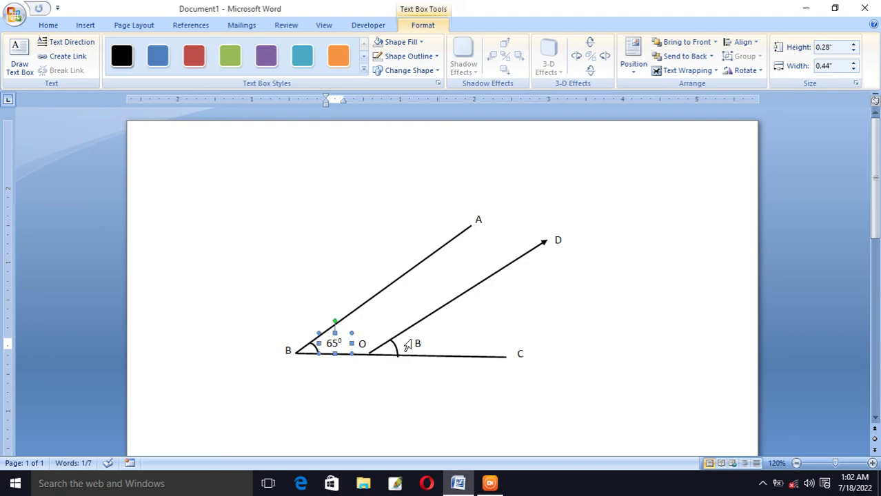
click(422, 342)
key(BackSpace)
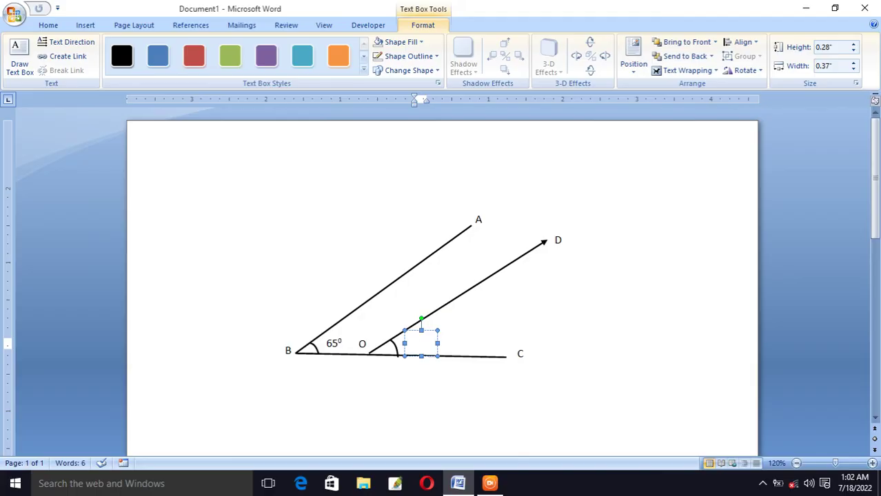
text(65)
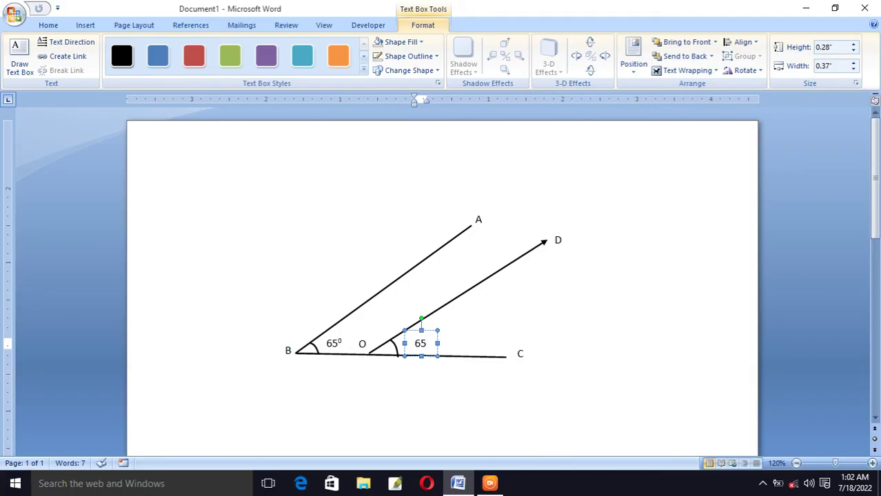